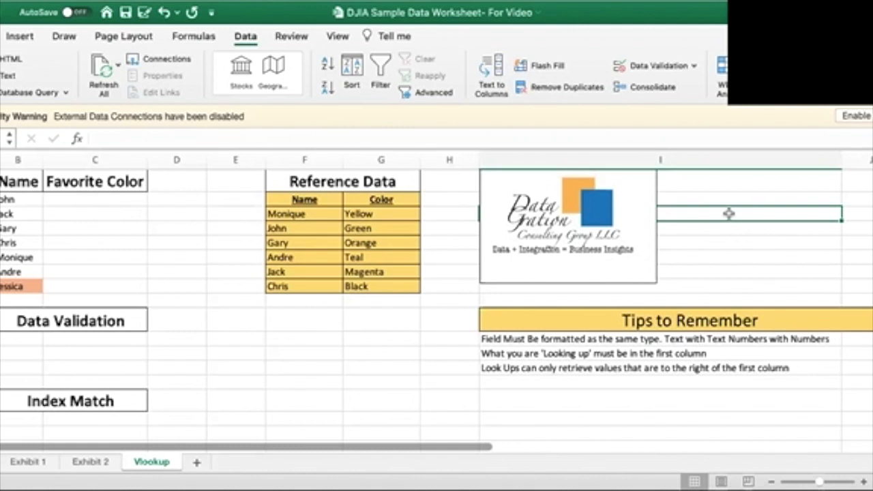
# Start a VLOOKUP formula in cell C2 under Favorite Color, using B2 as the lookup value
pyautogui.press('Left')
pyautogui.press('Left')
pyautogui.press('Left')
pyautogui.press('Left')
pyautogui.press('Left')
pyautogui.press('Left')
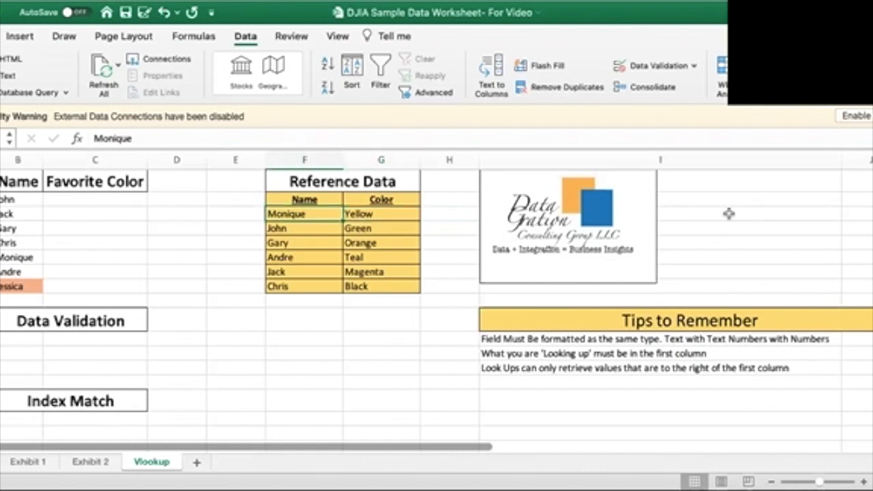
pyautogui.press('Up')
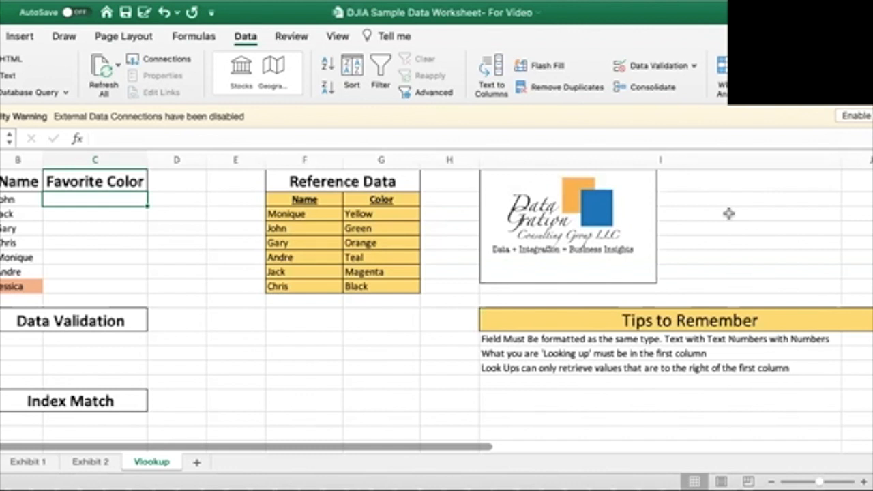
pyautogui.write('=')
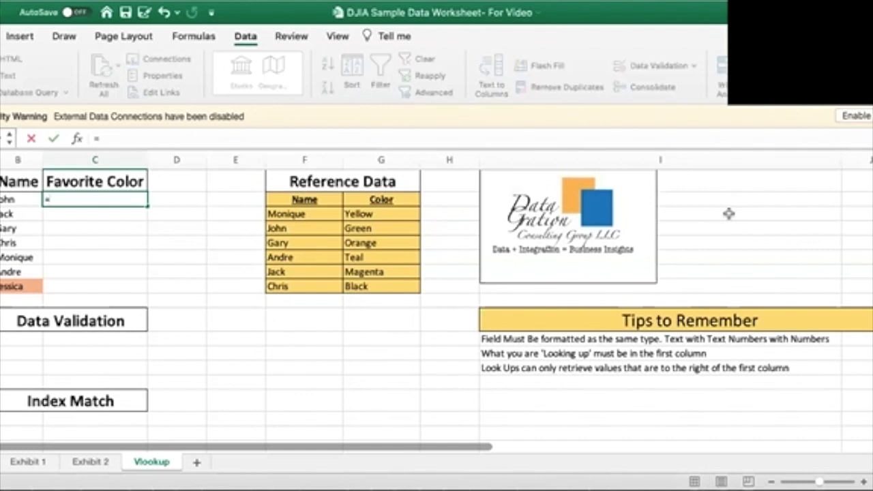
pyautogui.write('vl')
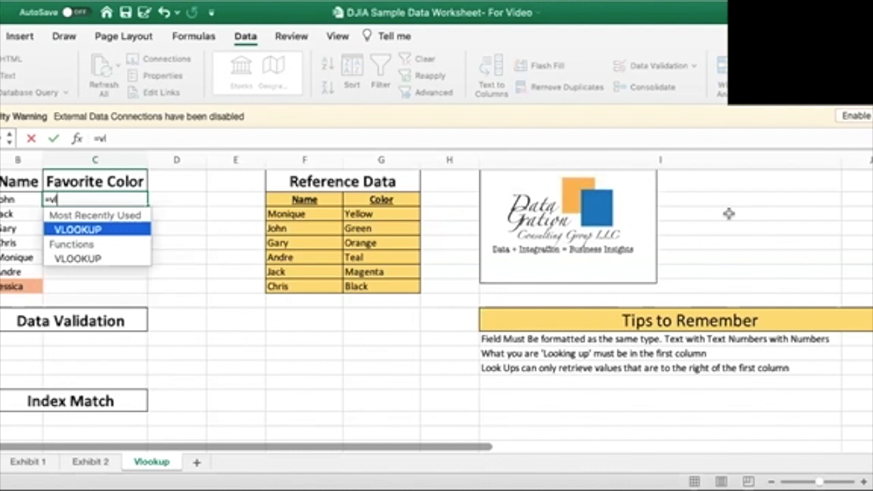
pyautogui.write('ookup(')
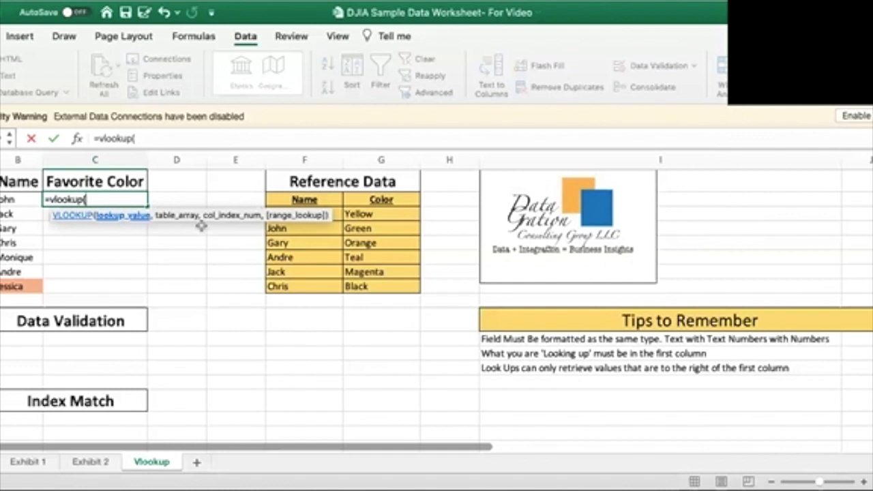
pyautogui.click(25, 199)
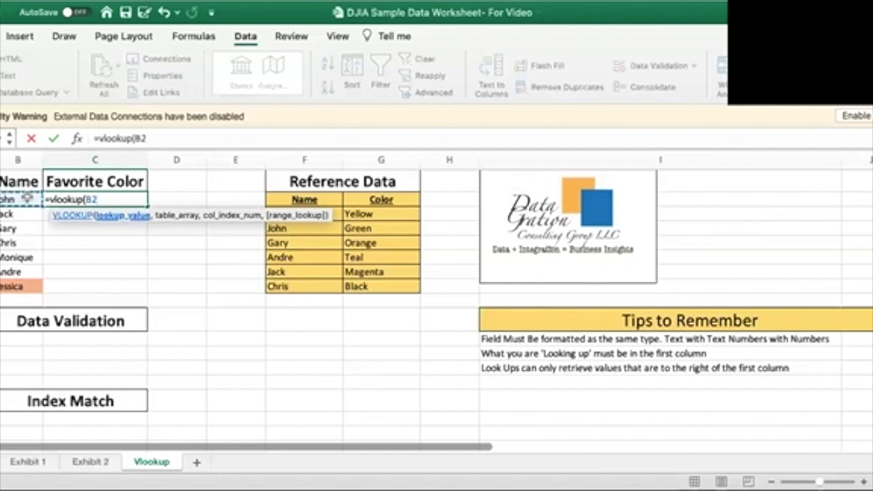
pyautogui.write(',')
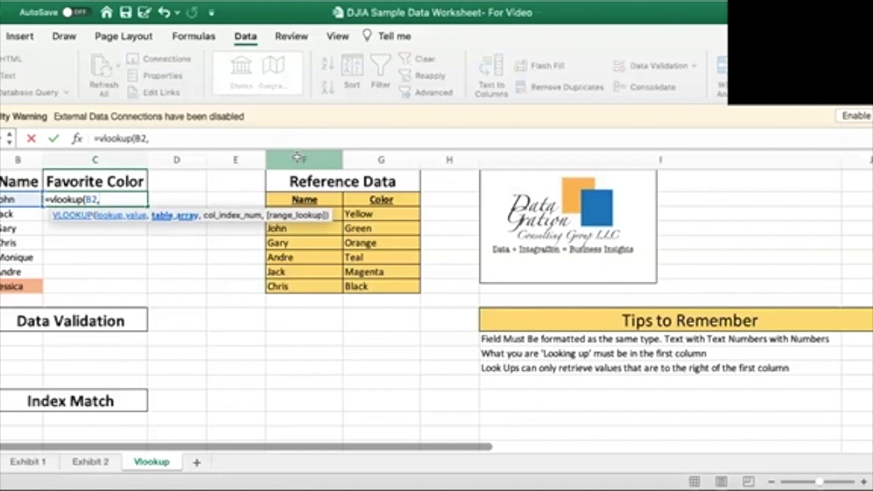
# Complete the VLOOKUP in C2 with table array F:G, column index 2 and 0 for an exact match
pyautogui.write('F:G')
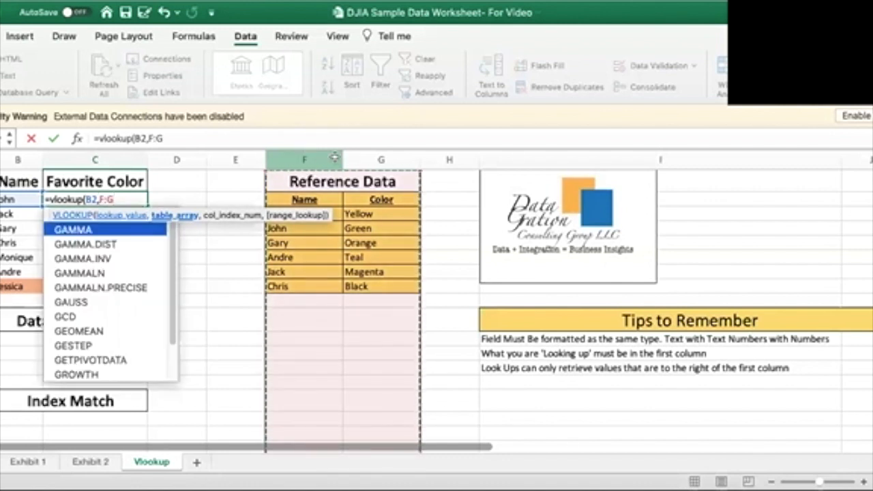
pyautogui.write(',')
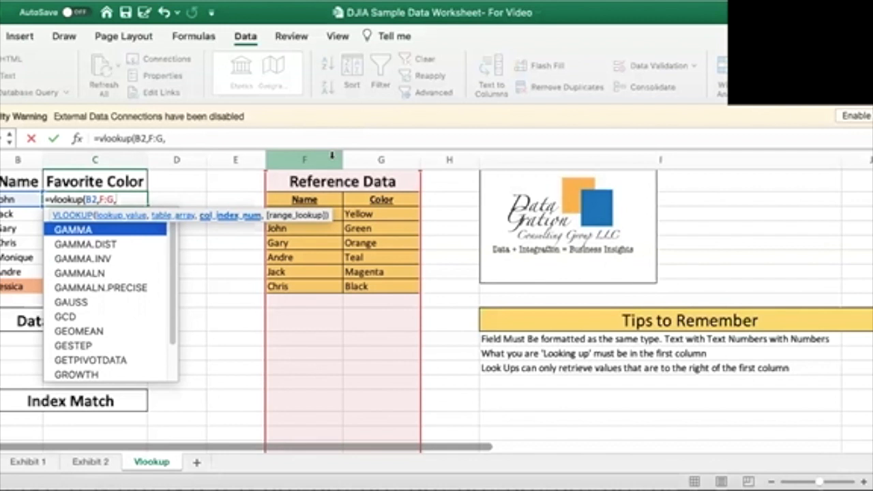
pyautogui.write('2')
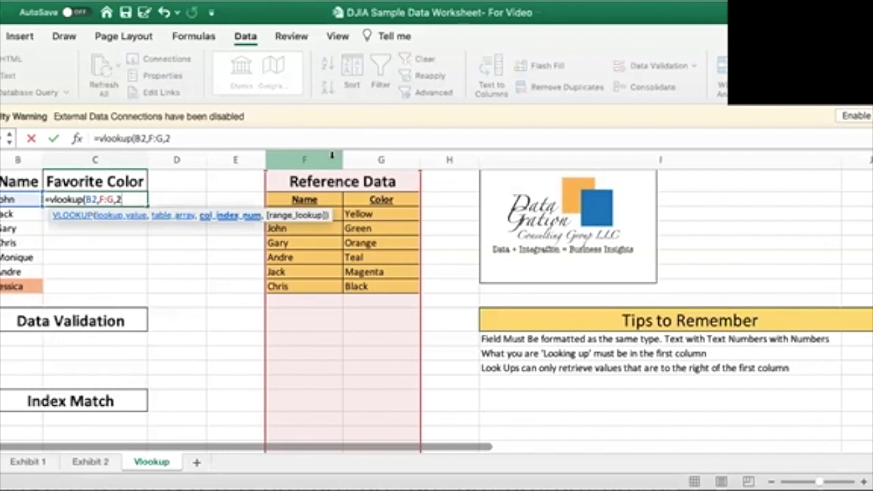
pyautogui.write(',')
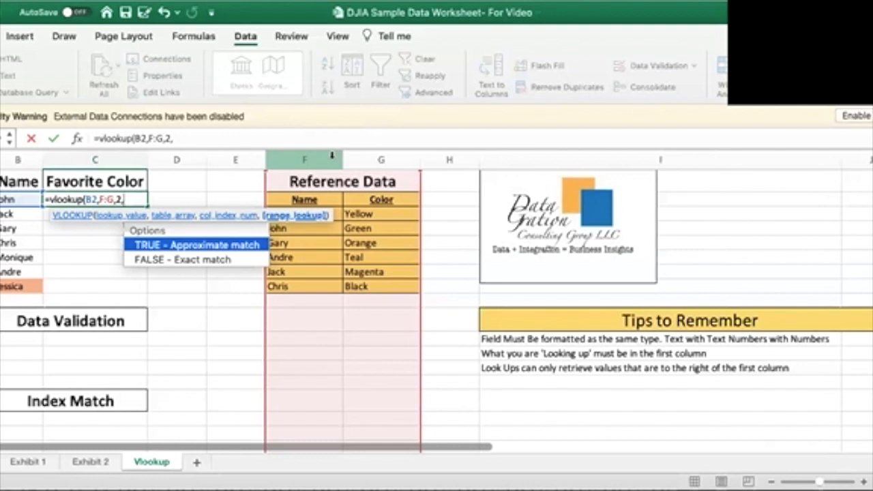
pyautogui.write('0)')
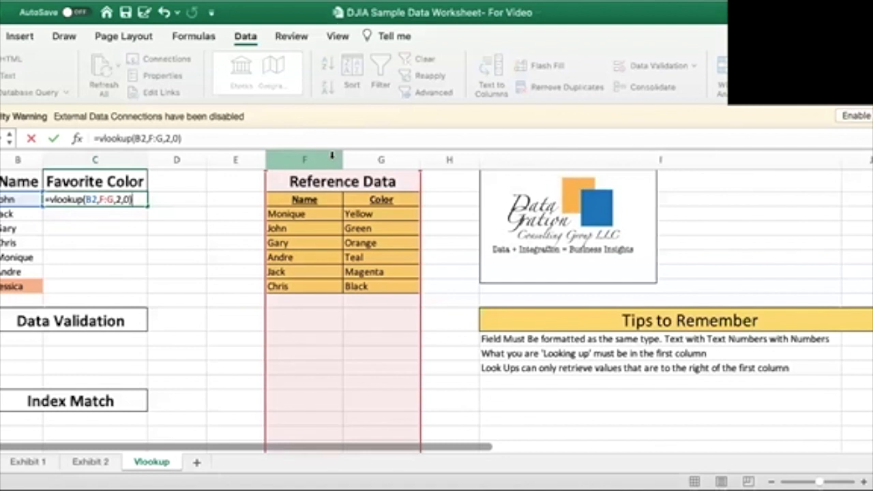
pyautogui.press('Return')
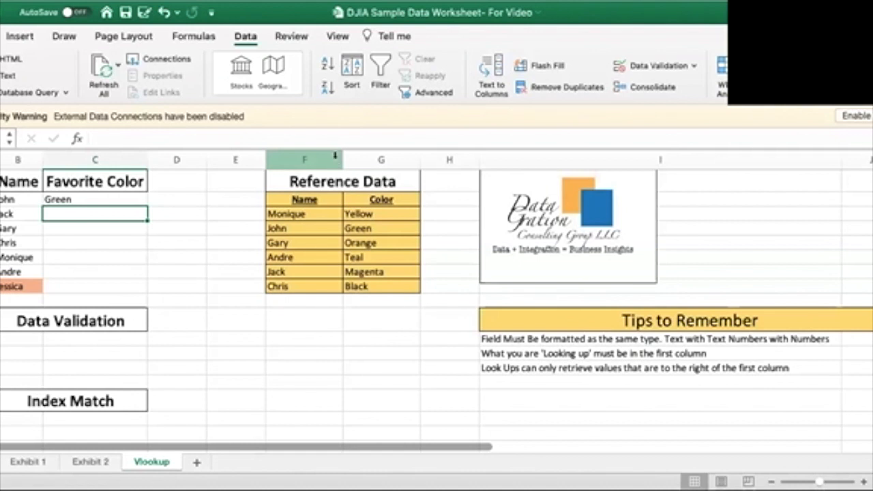
# Check the matching row in the reference data, and fill the C2 formula down through C7
pyautogui.click(284, 227)
pyautogui.moveTo(338, 231); pyautogui.dragTo(367, 231)
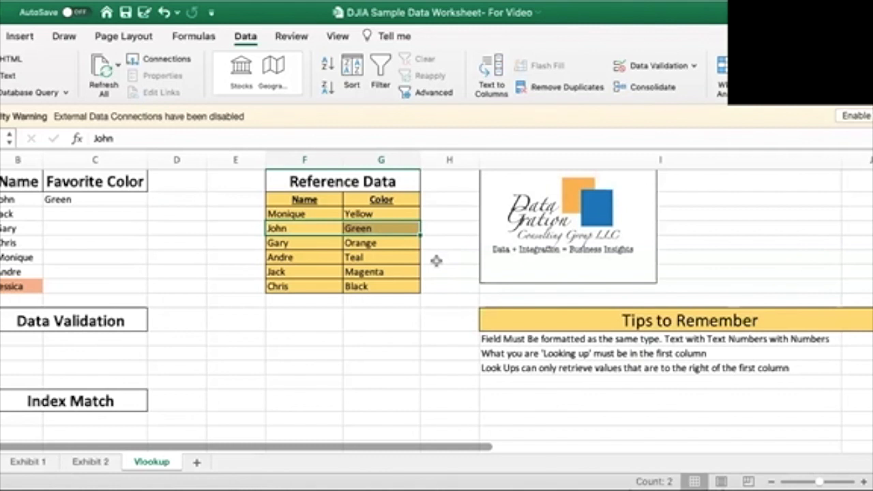
pyautogui.click(63, 214)
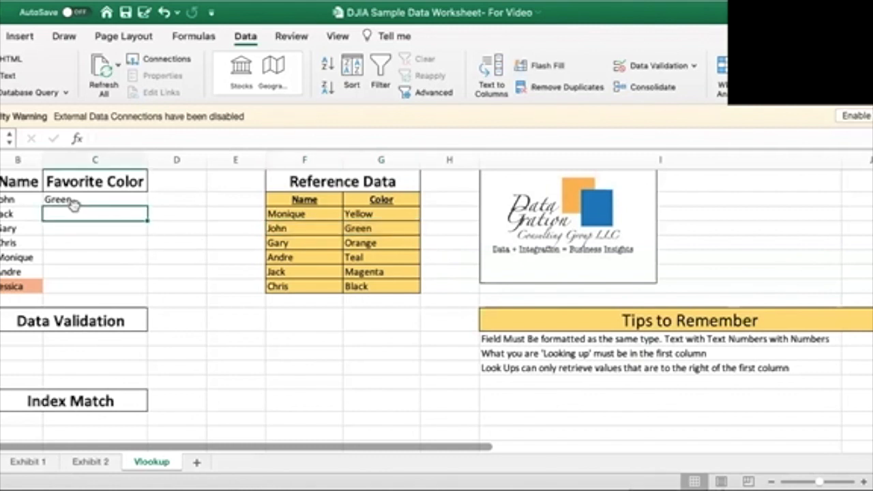
pyautogui.click(69, 199)
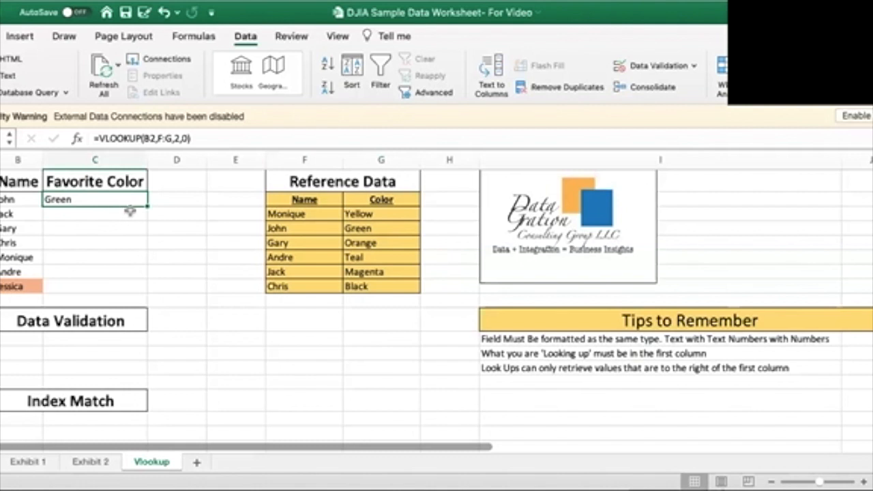
pyautogui.moveTo(144, 207); pyautogui.dragTo(143, 277)
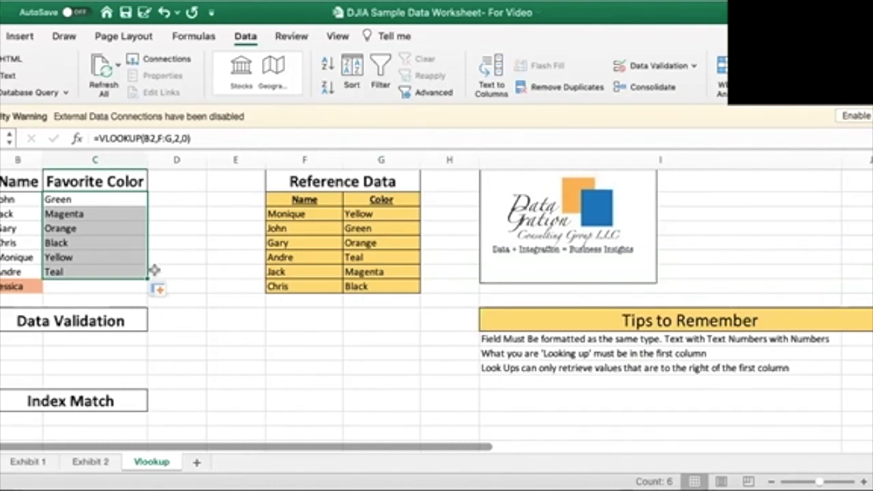
# Extend the VLOOKUP formula from C7 down to C8, the row with the highlighted name
pyautogui.click(163, 269)
pyautogui.click(121, 274)
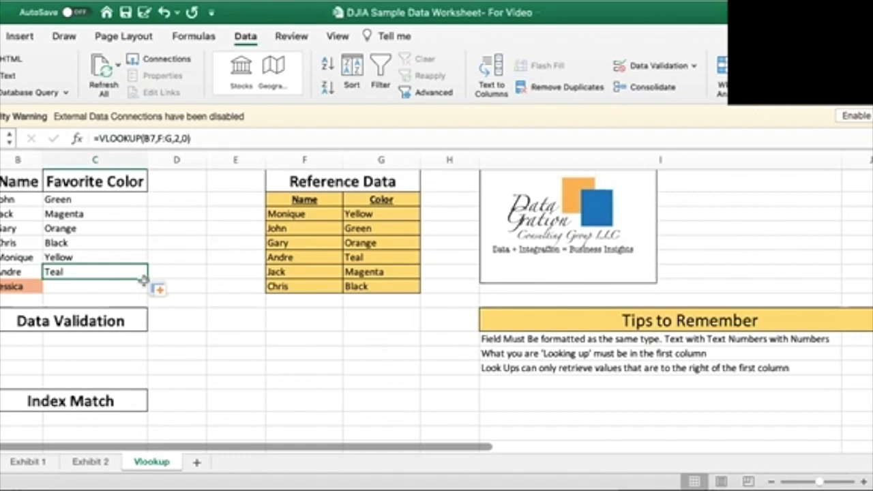
pyautogui.press('Down')
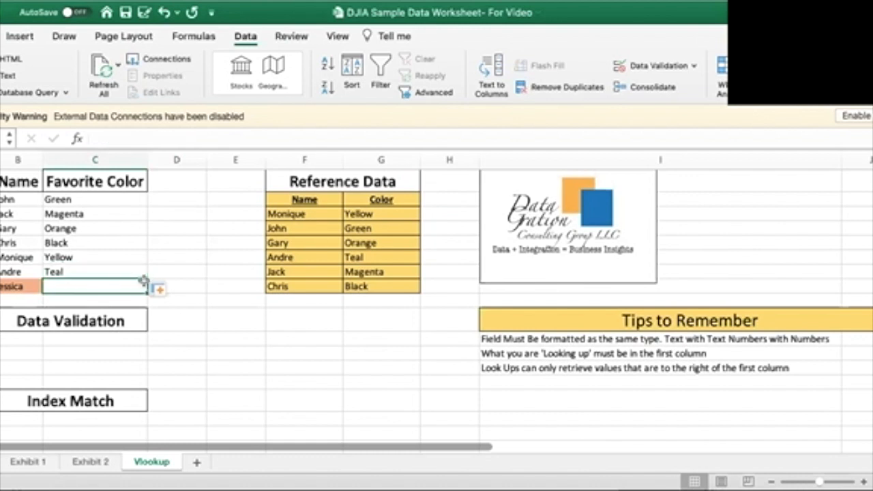
pyautogui.press('Up')
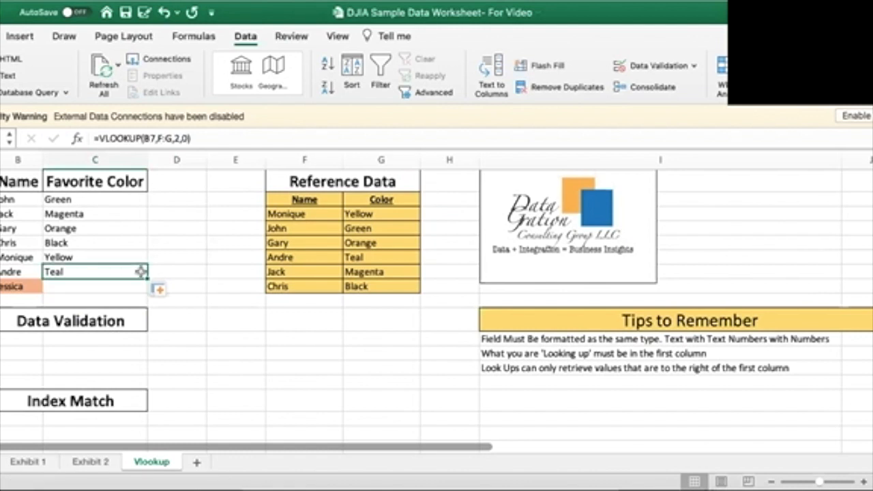
pyautogui.moveTo(149, 278); pyautogui.dragTo(143, 290)
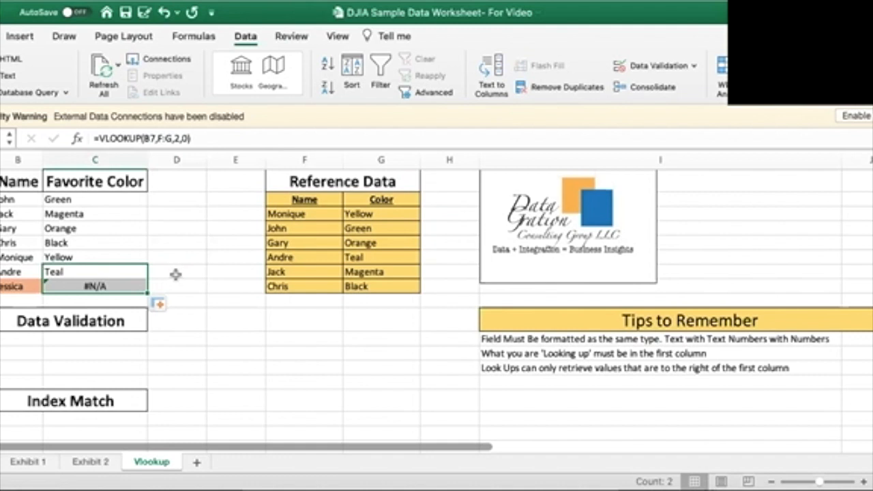
pyautogui.click(228, 315)
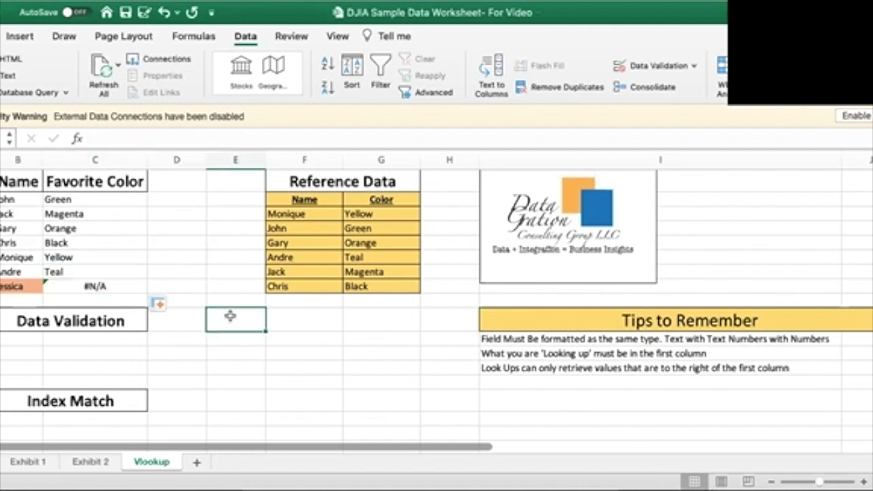
# Begin wrapping the VLOOKUP formula in C8 in an IFERROR function
pyautogui.click(127, 289)
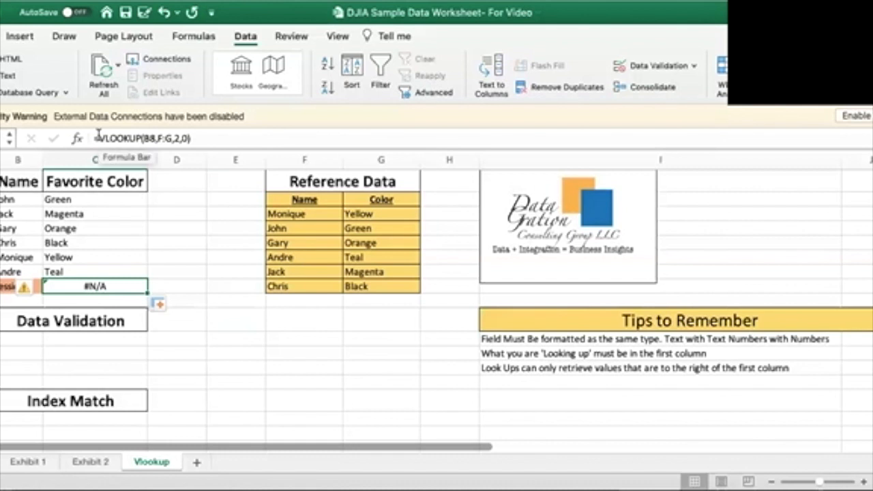
pyautogui.click(98, 135)
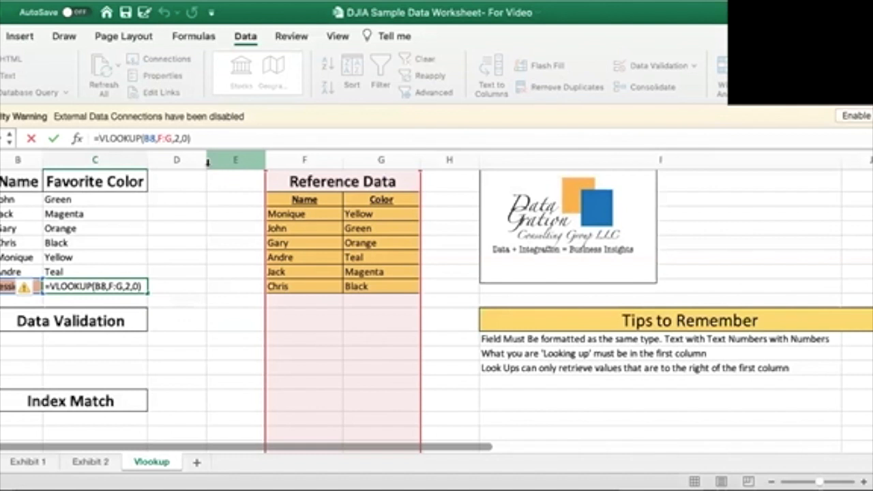
pyautogui.write('iferror')
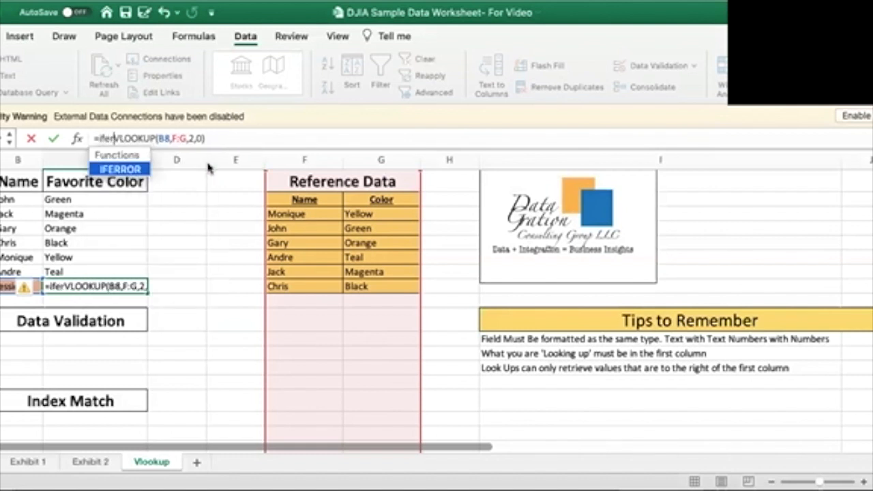
pyautogui.write('(')
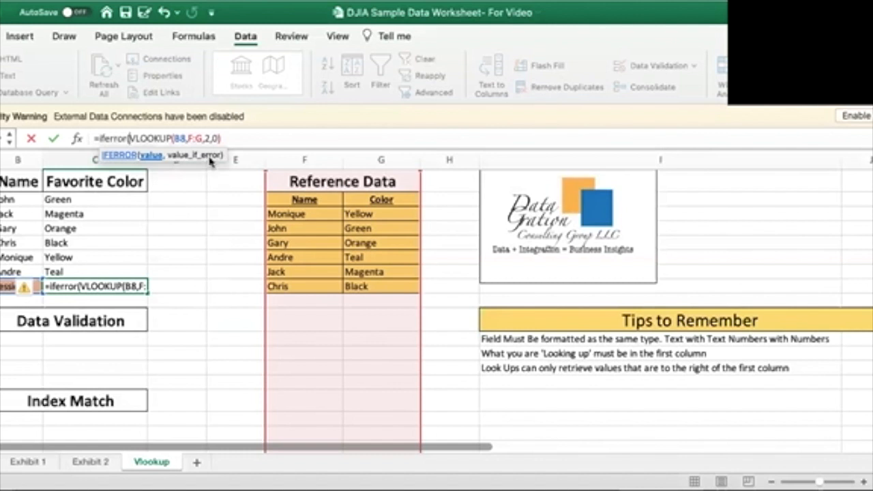
pyautogui.click(251, 140)
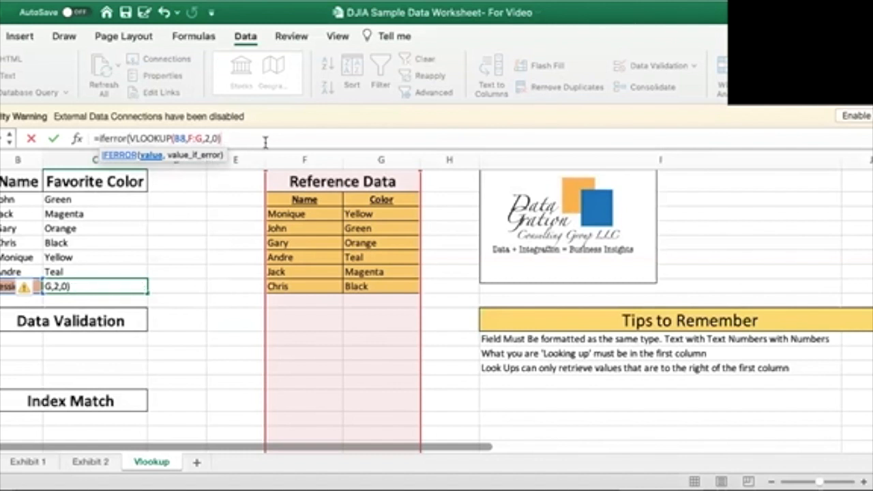
# Set the IFERROR fallback value in C8 to "Name Not Present" and complete the formula
pyautogui.write(',')
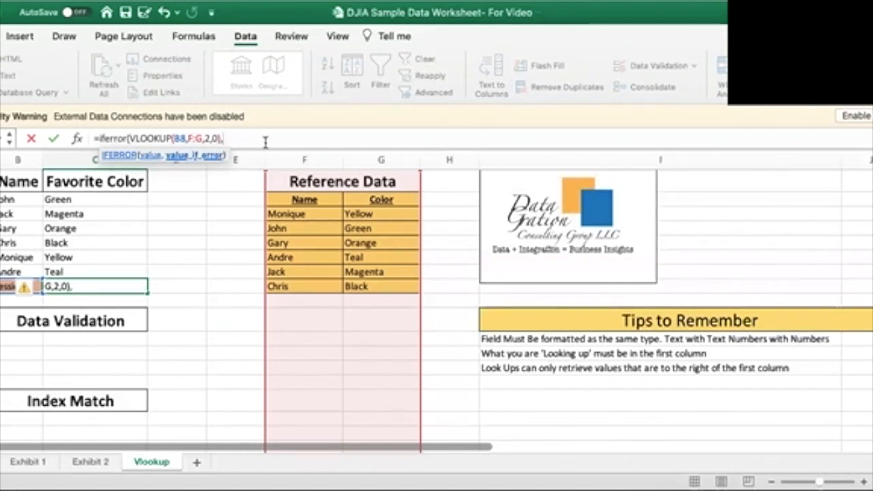
pyautogui.write('"Name ')
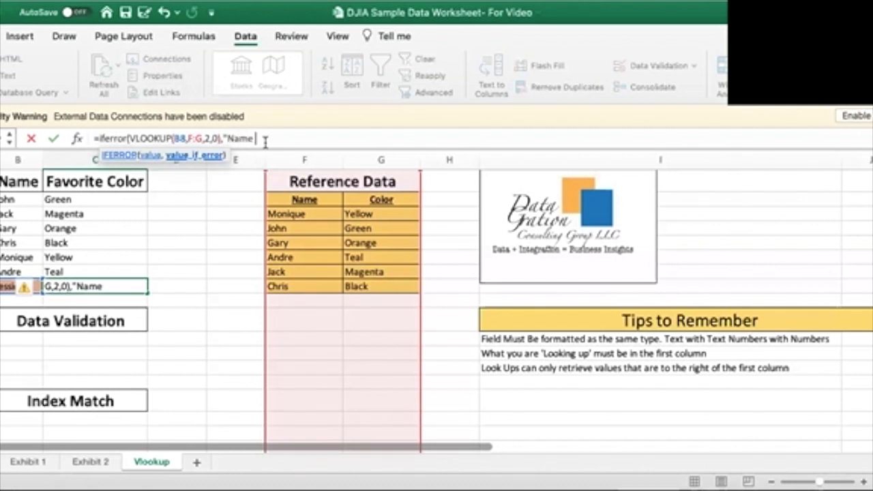
pyautogui.write('Not Pres')
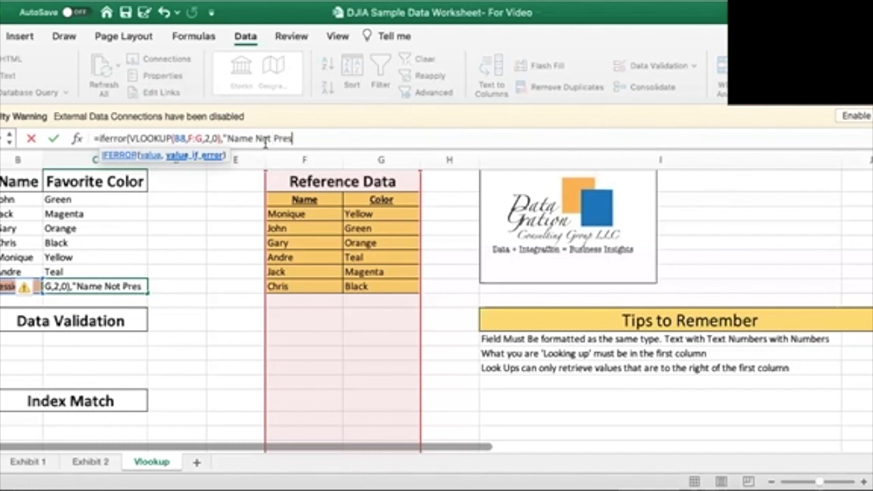
pyautogui.write('ent"')
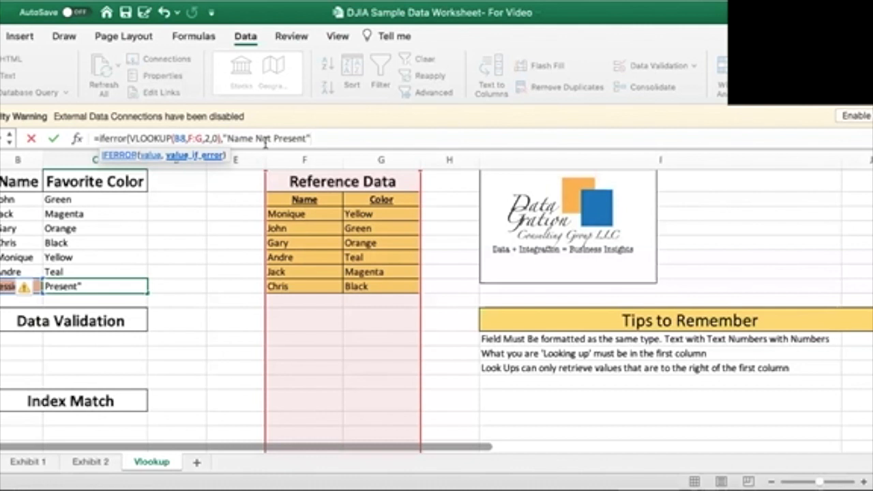
pyautogui.write(')')
pyautogui.press('Return')
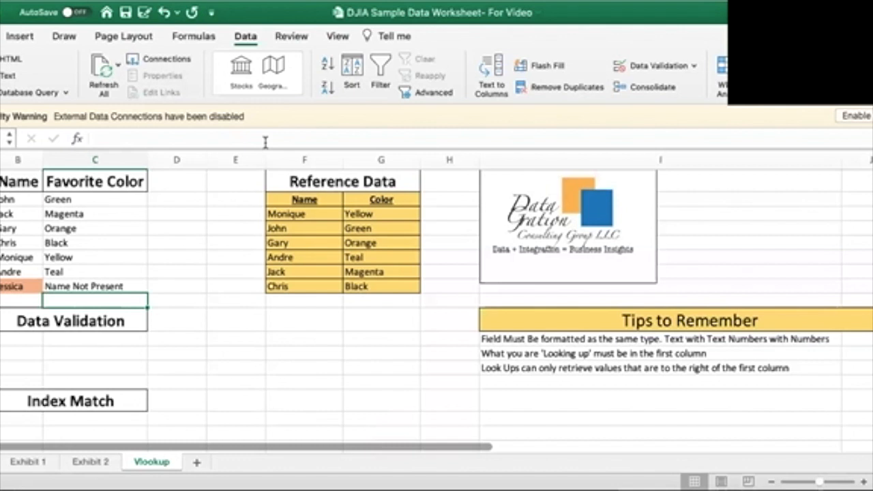
# Copy the IFERROR VLOOKUP formula from C8 and paste it into C11 beneath the Data Validation heading
pyautogui.press('Up')
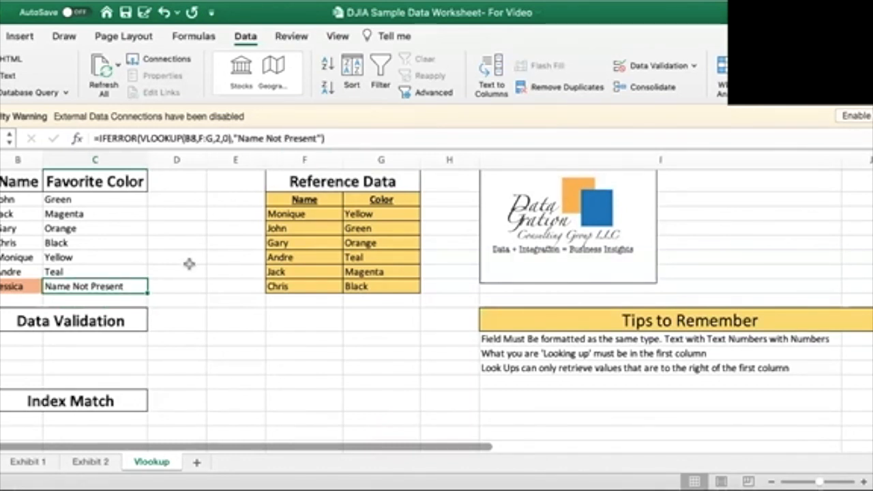
pyautogui.rightClick(141, 281)
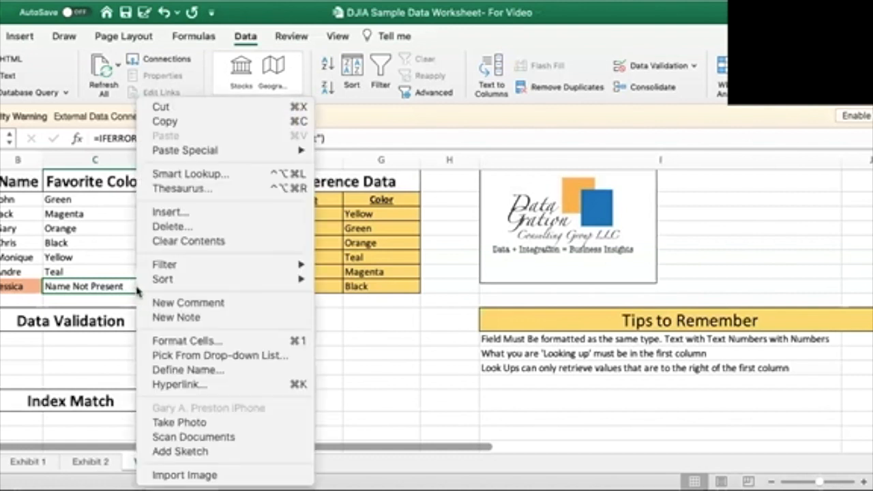
pyautogui.click(164, 122)
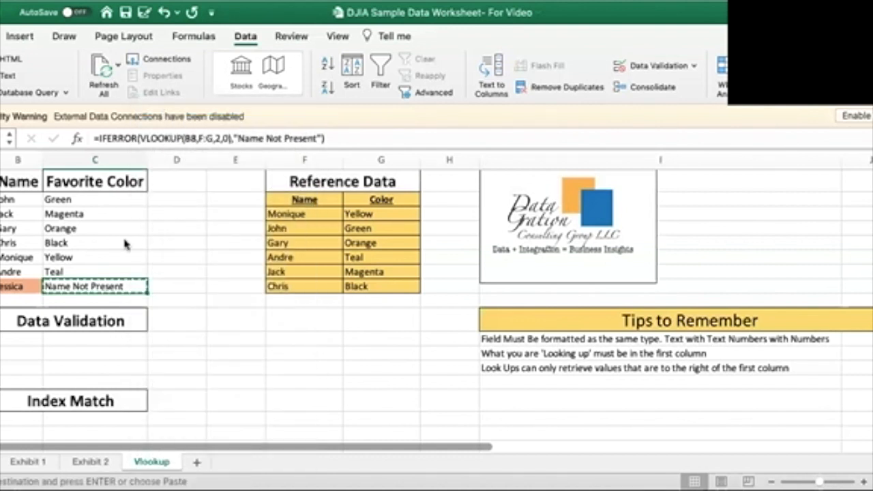
pyautogui.click(136, 348)
pyautogui.rightClick(137, 344)
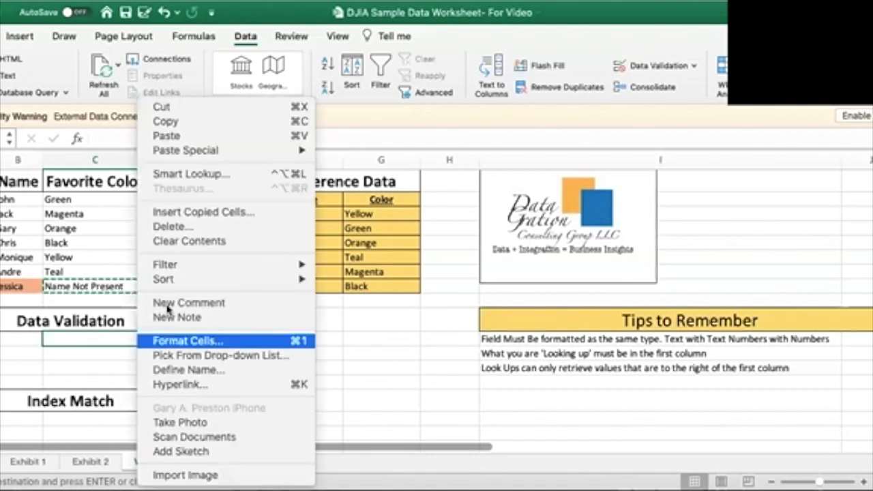
pyautogui.click(217, 139)
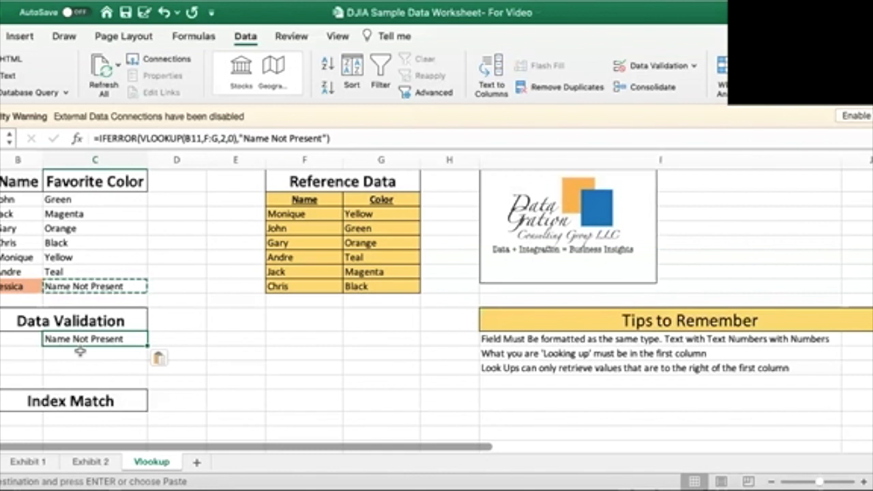
pyautogui.click(79, 351)
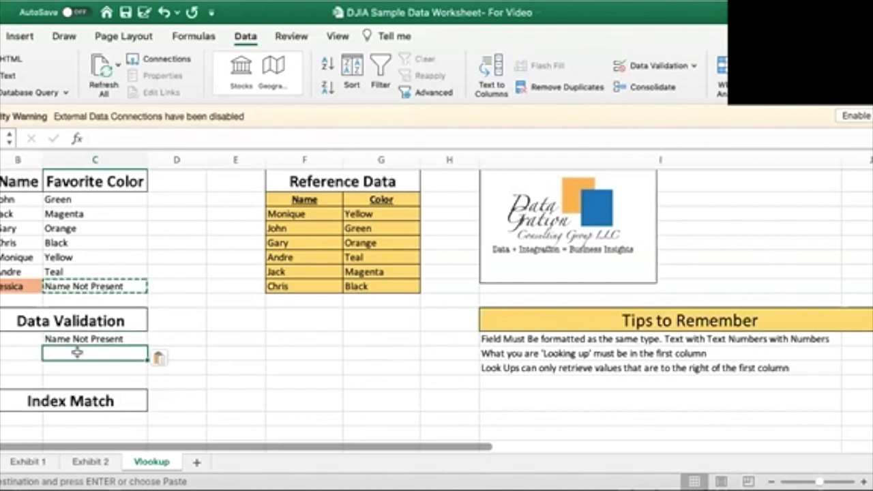
# Start a data validation rule for cell B11 and set its allowed values to List
pyautogui.click(35, 341)
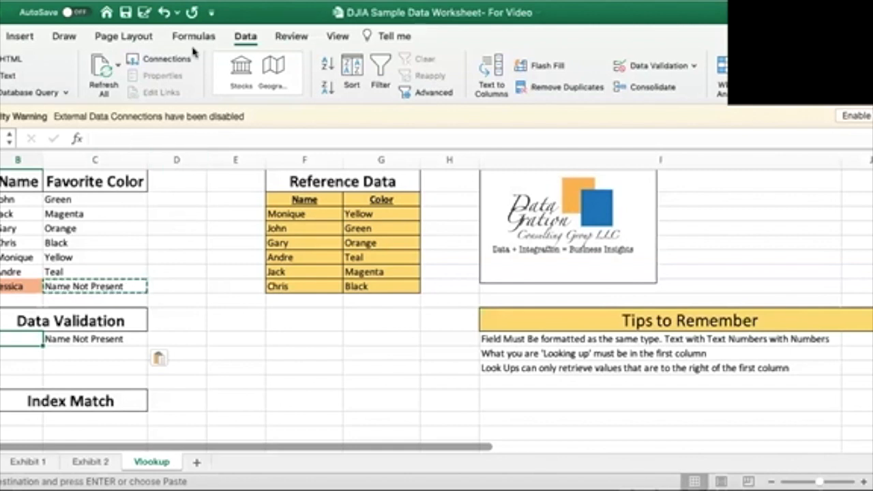
pyautogui.click(246, 39)
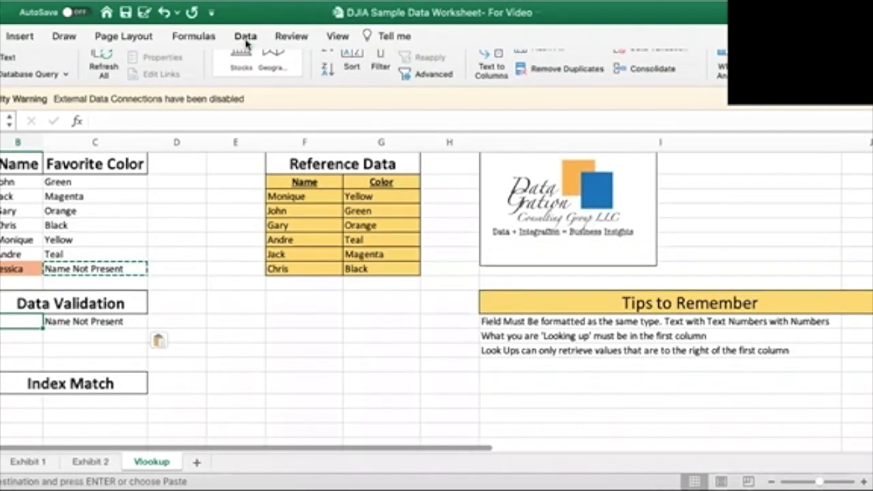
pyautogui.click(246, 39)
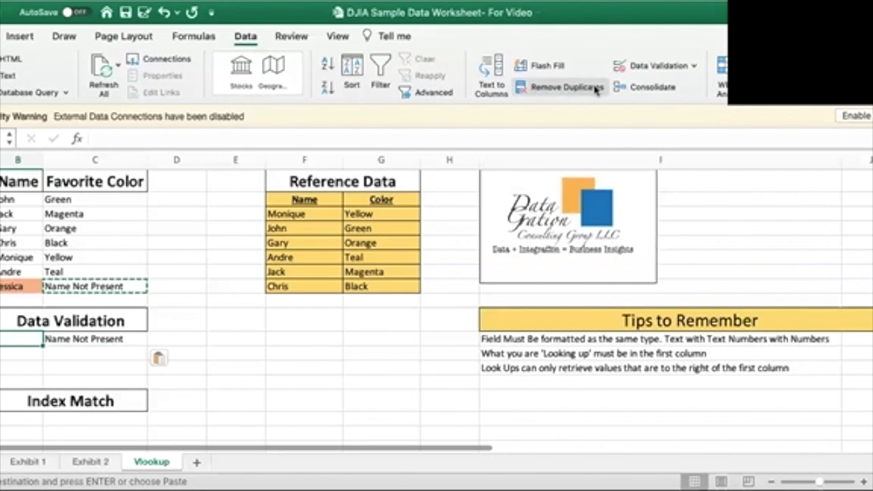
pyautogui.click(638, 74)
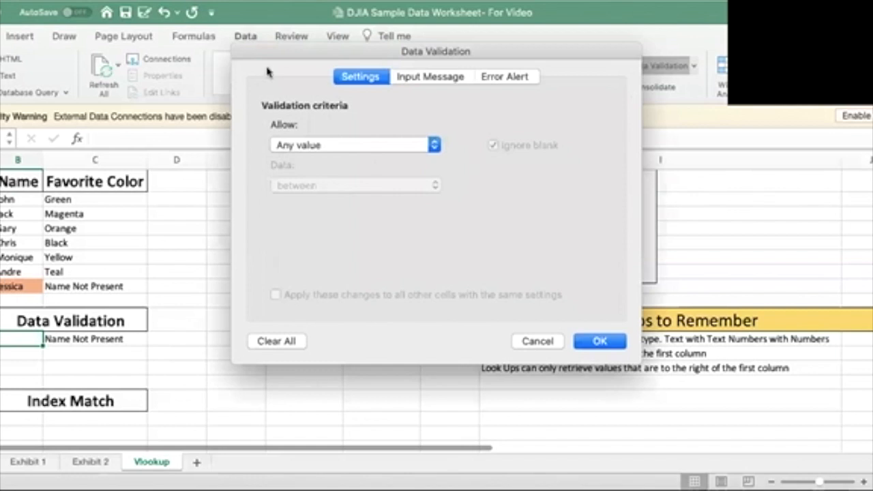
pyautogui.moveTo(253, 51); pyautogui.dragTo(237, 238)
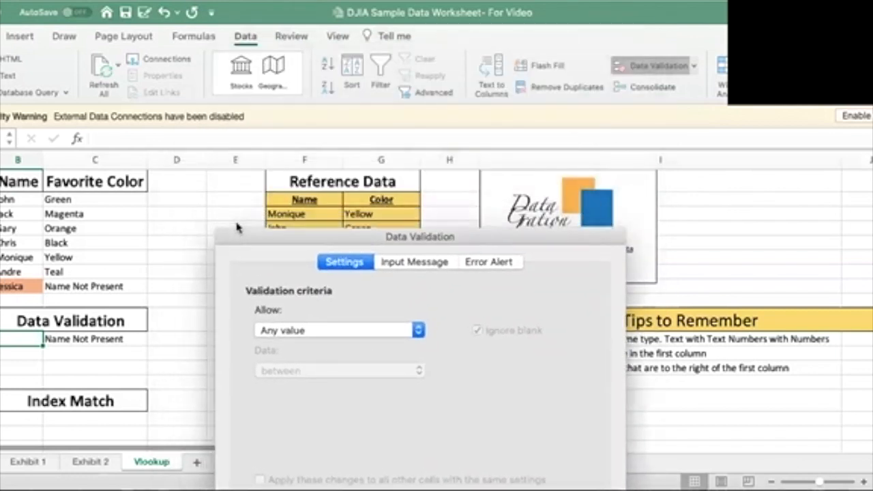
pyautogui.click(416, 331)
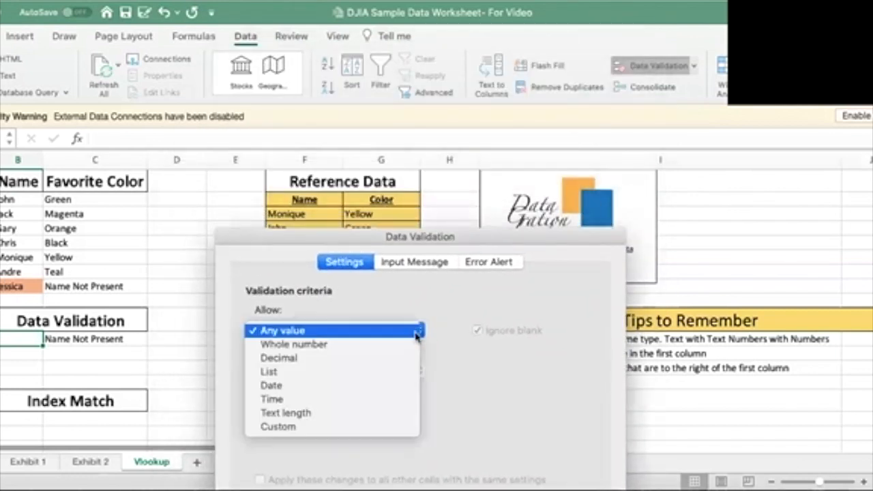
pyautogui.click(395, 372)
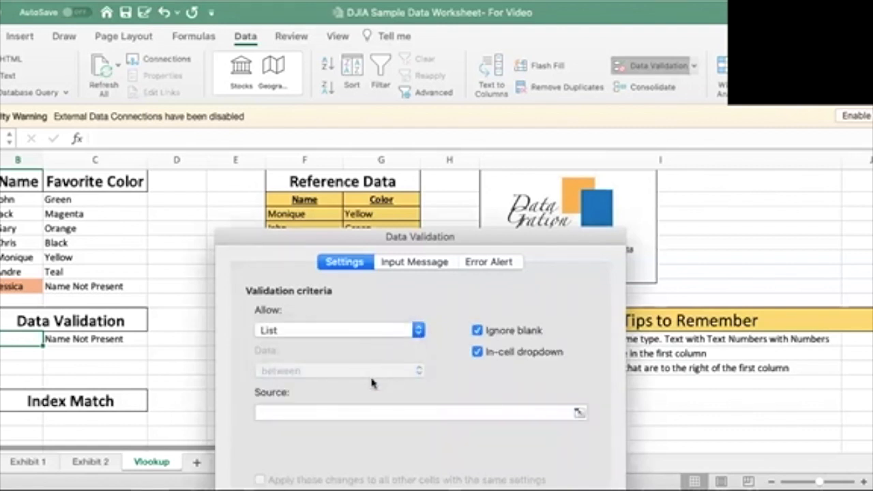
# Set the list source to the reference names in $F$3:$F$8 and apply the validation rule
pyautogui.click(578, 414)
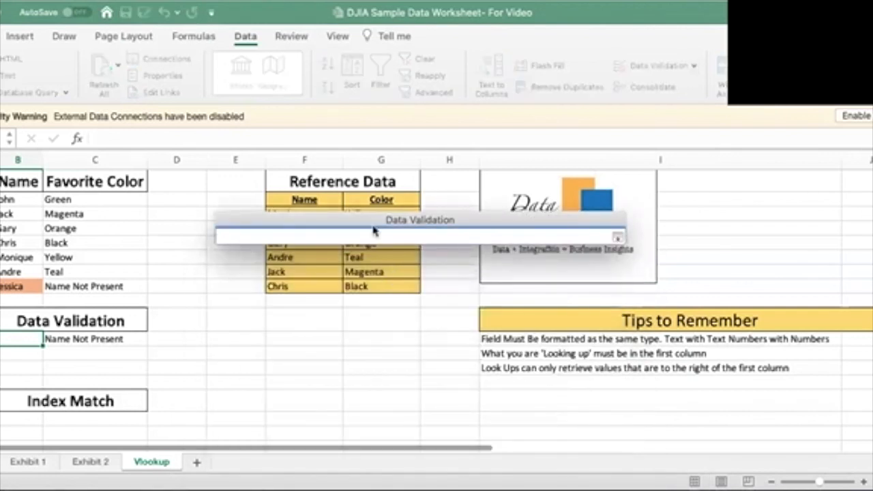
pyautogui.moveTo(374, 231); pyautogui.dragTo(384, 327)
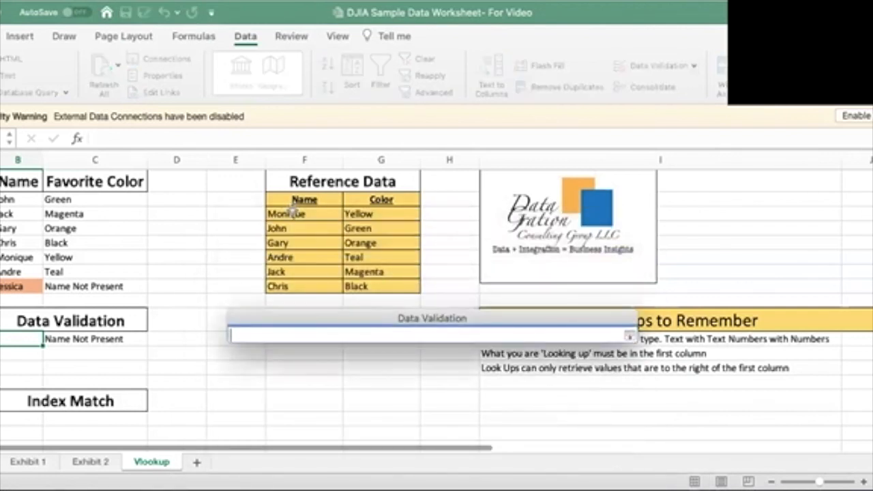
pyautogui.moveTo(292, 213); pyautogui.dragTo(292, 285)
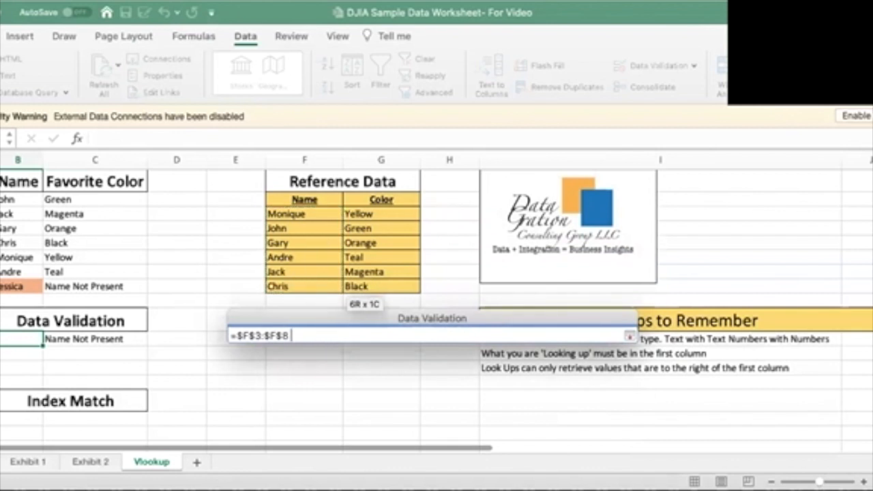
pyautogui.press('Return')
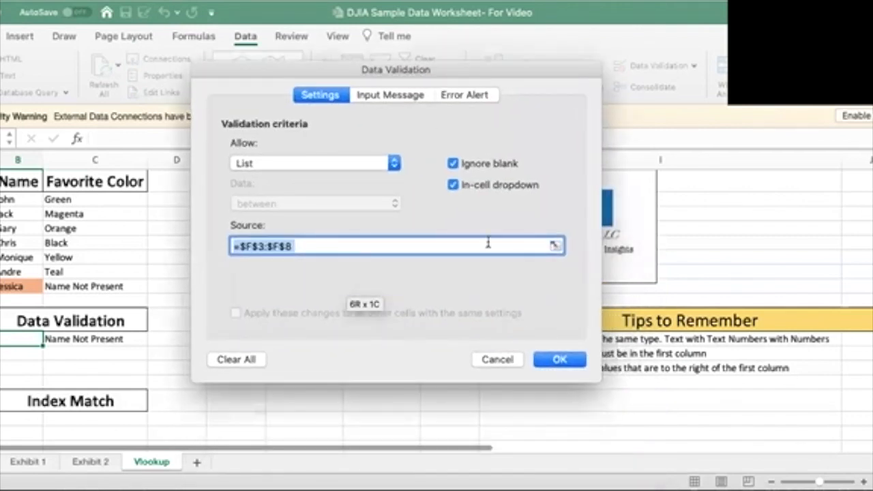
pyautogui.click(558, 359)
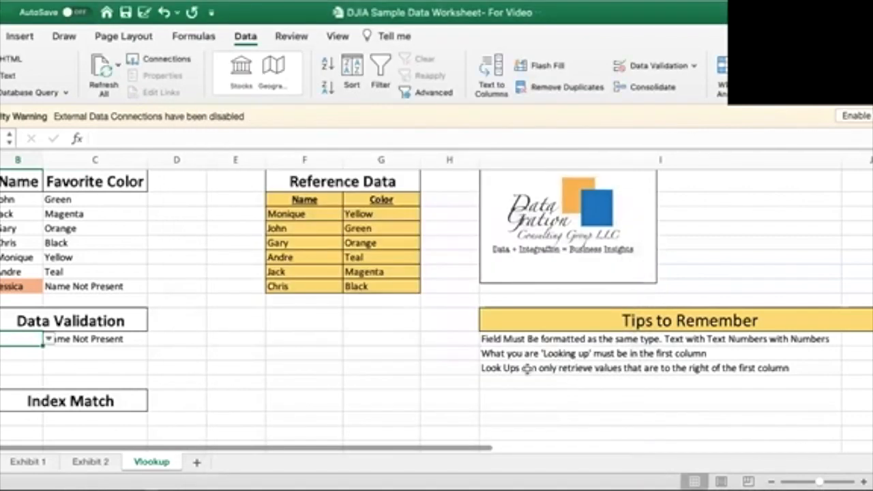
# Choose the third name from the dropdown list in B11 to test the lookup in C11
pyautogui.click(248, 369)
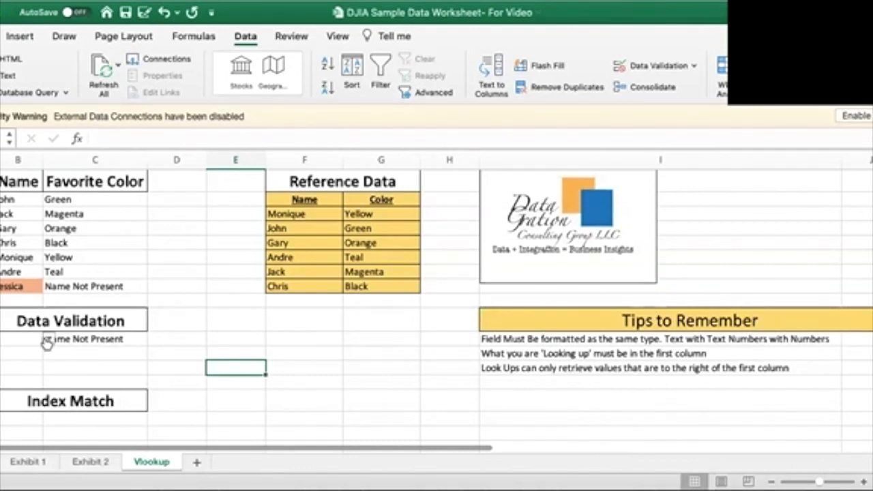
pyautogui.click(24, 338)
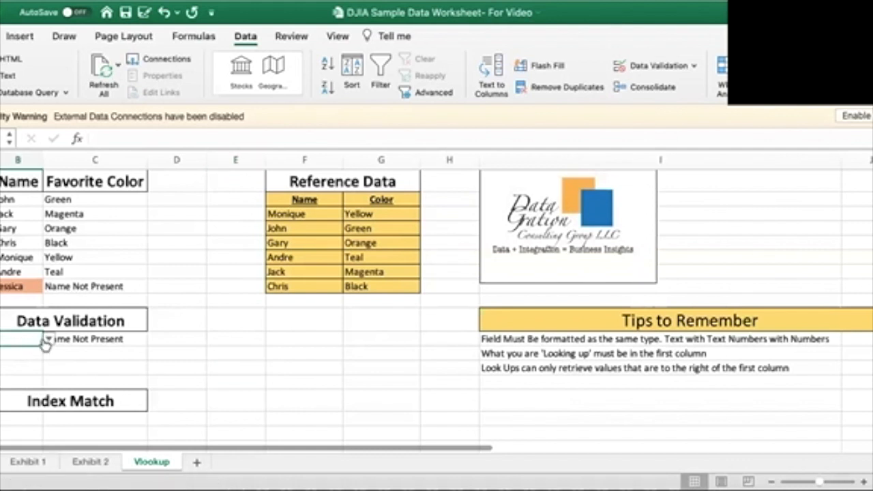
pyautogui.click(47, 339)
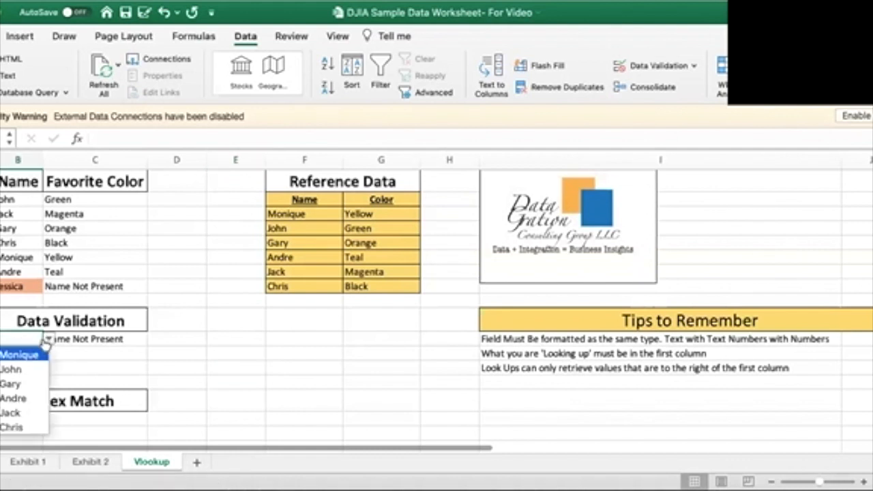
pyautogui.click(25, 386)
pyautogui.click(189, 382)
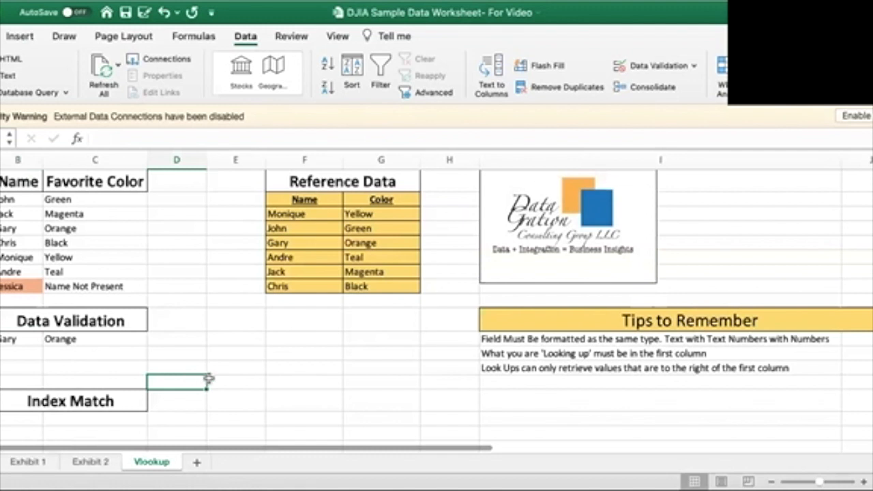